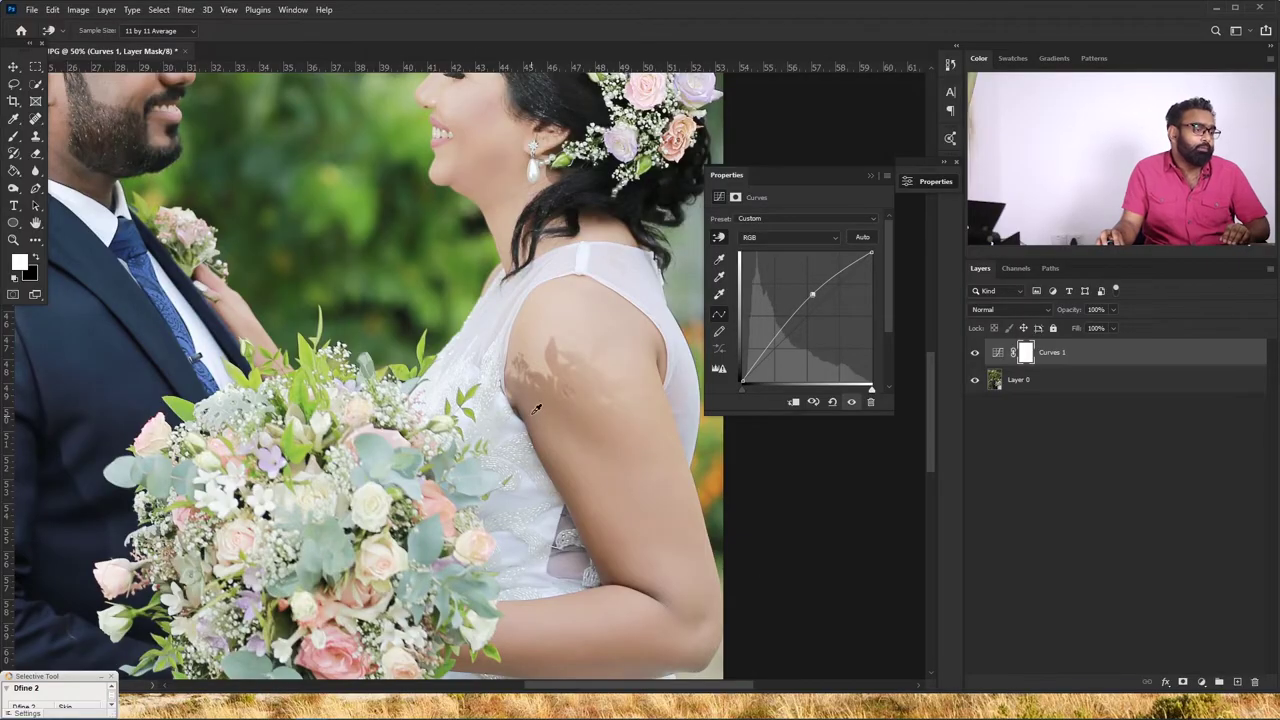
Lift the curve point slightly for more brightness, close the Curves settings, and zoom out to 33.3%.
{"action": "left_click_drag", "start_coordinate": [549, 400], "coordinate": [549, 396]}
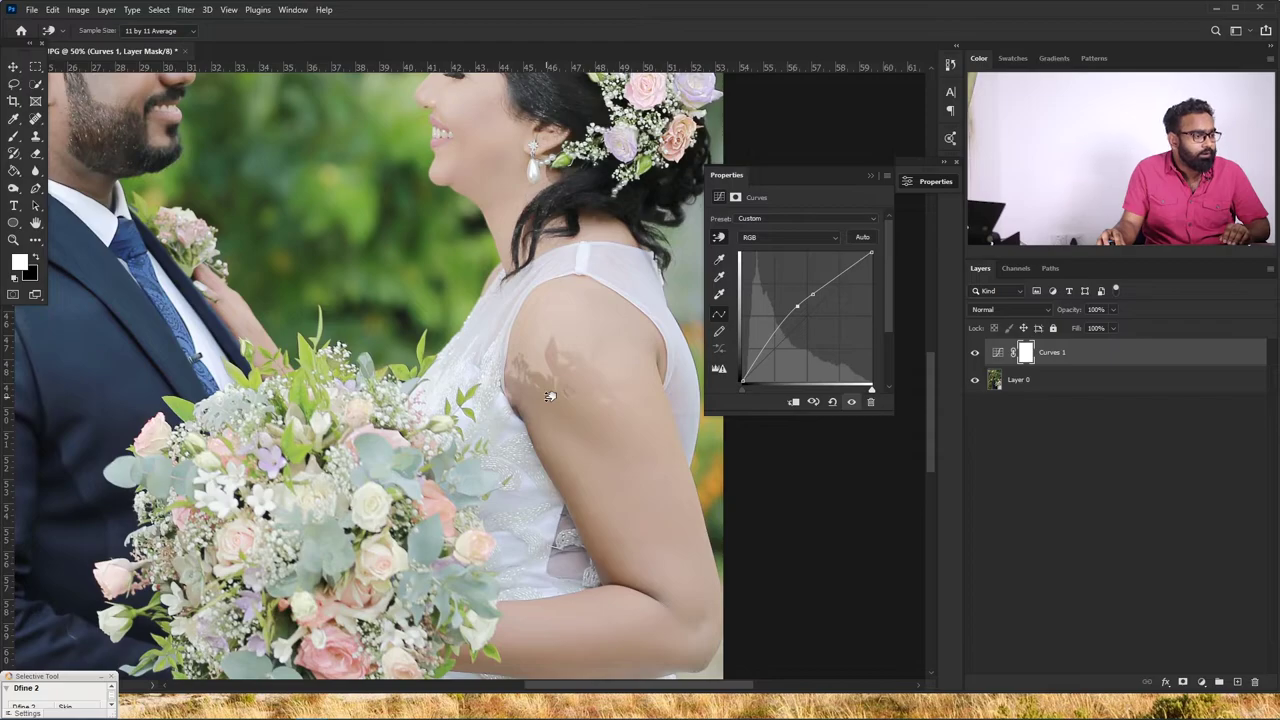
{"action": "scroll", "coordinate": [629, 537], "scroll_direction": "down", "scroll_amount": 2}
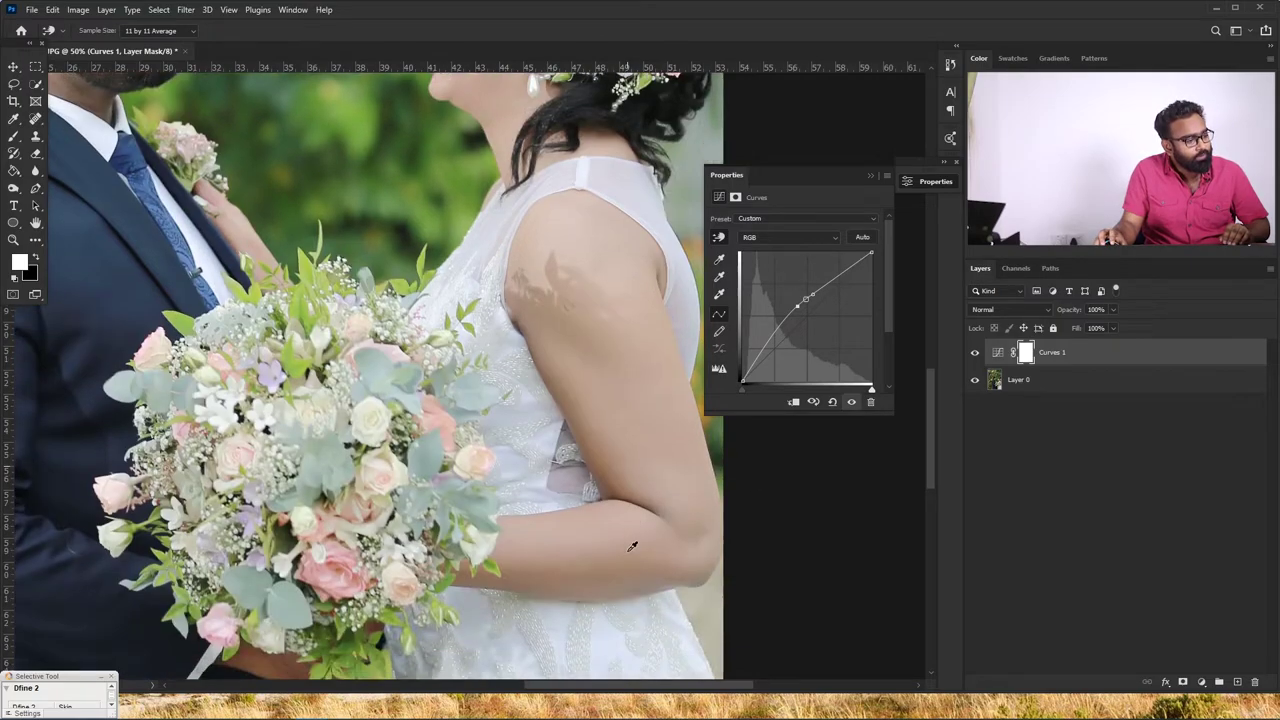
{"action": "scroll", "coordinate": [632, 546], "scroll_direction": "up", "scroll_amount": 2}
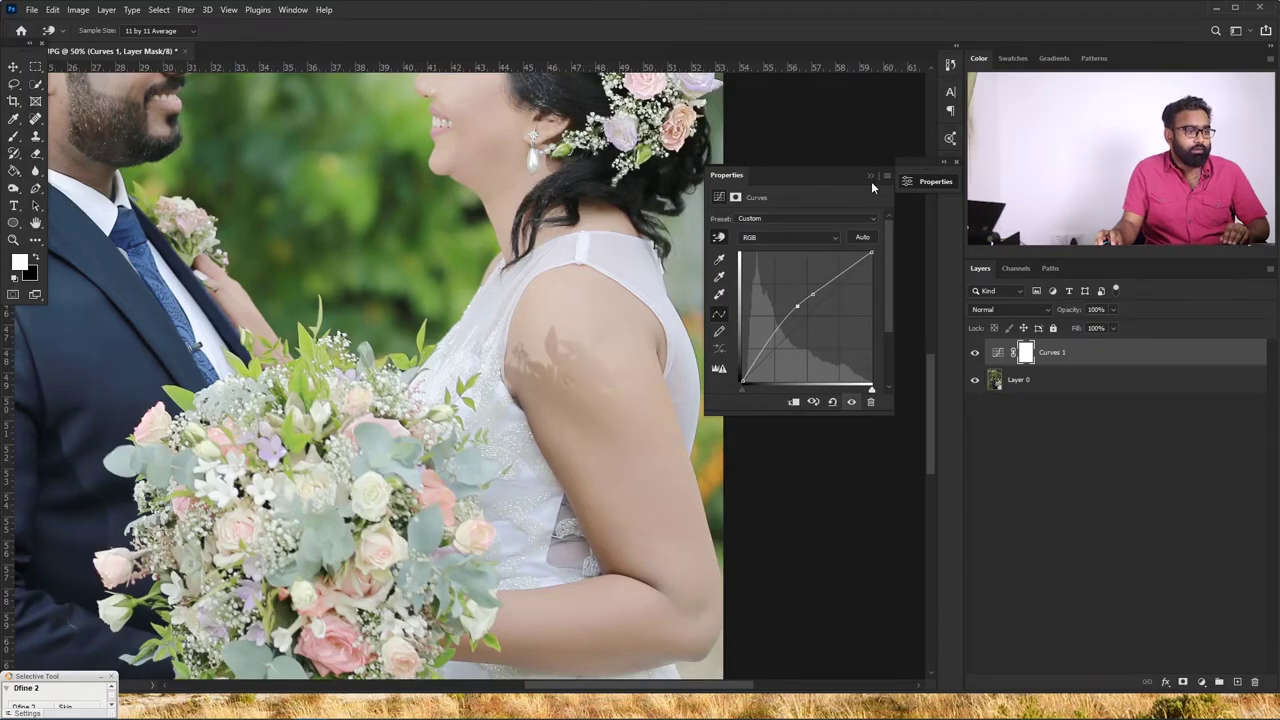
{"action": "left_click", "coordinate": [871, 179]}
{"action": "key", "text": "ctrl+minus"}
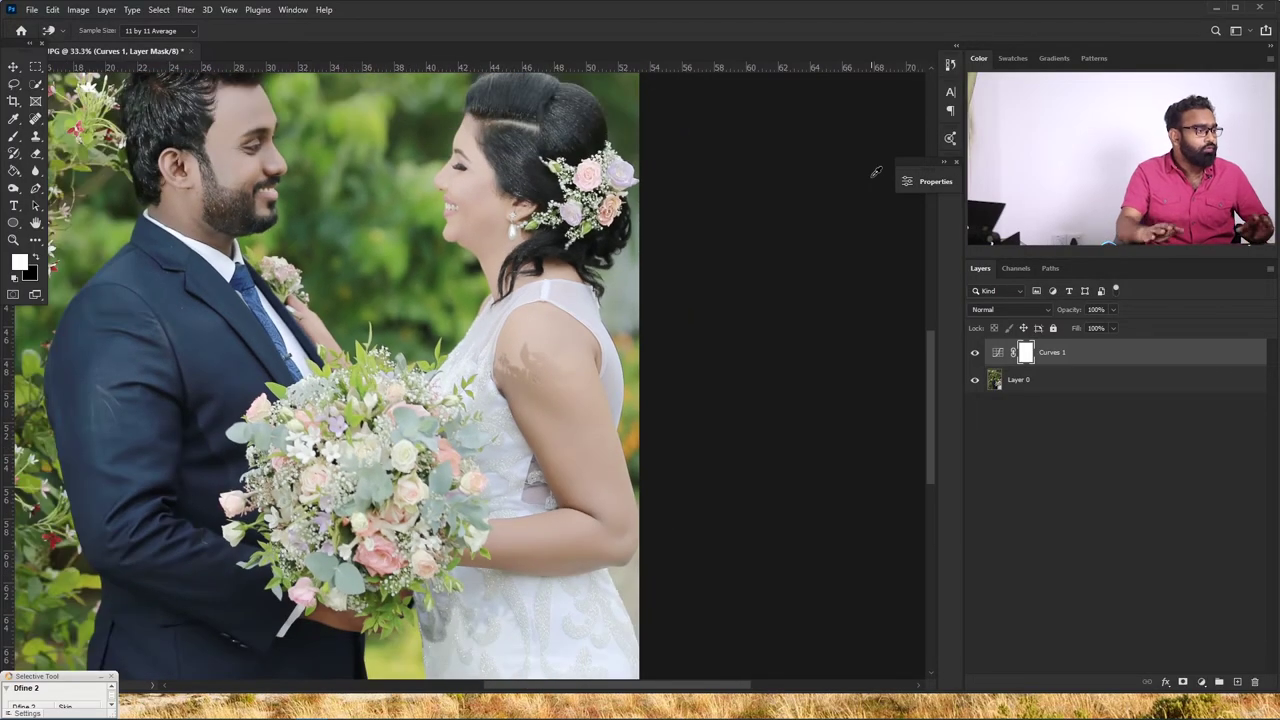
Toggle Curves 1 visibility off and on to compare, leaving it visible.
{"action": "left_click", "coordinate": [977, 354]}
{"action": "left_click", "coordinate": [977, 354]}
{"action": "left_click", "coordinate": [978, 355]}
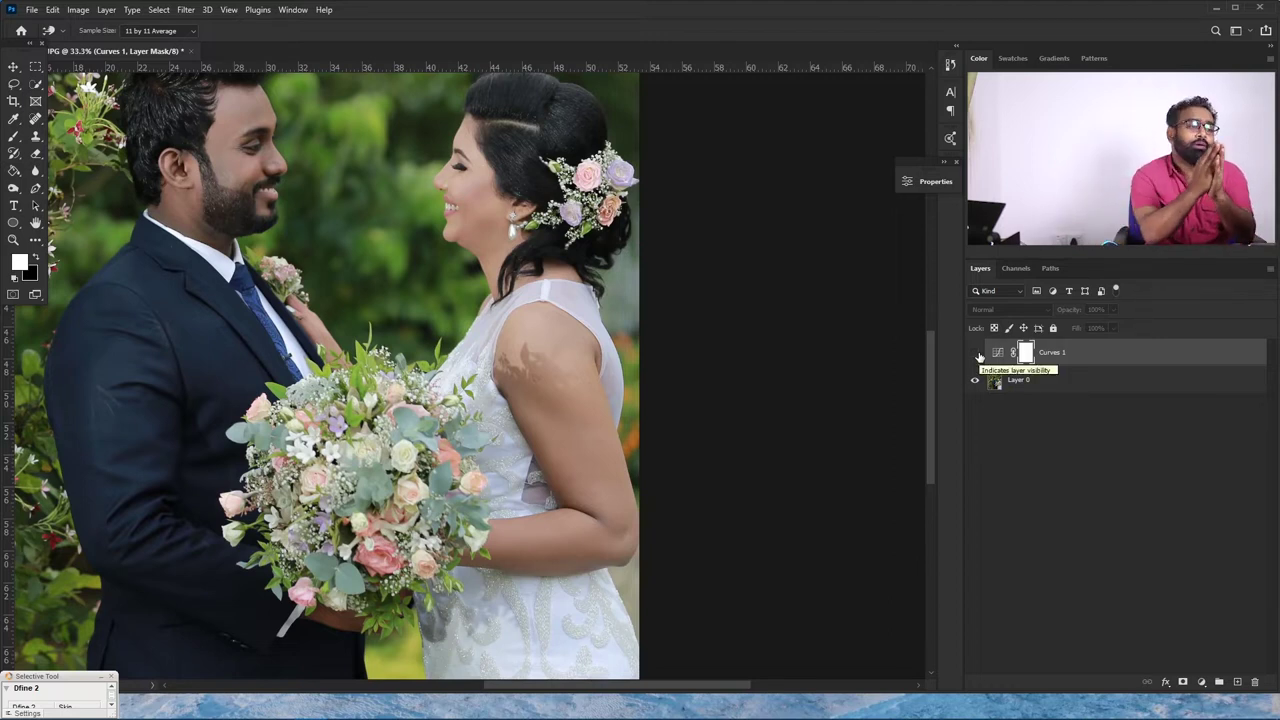
{"action": "left_click", "coordinate": [977, 355]}
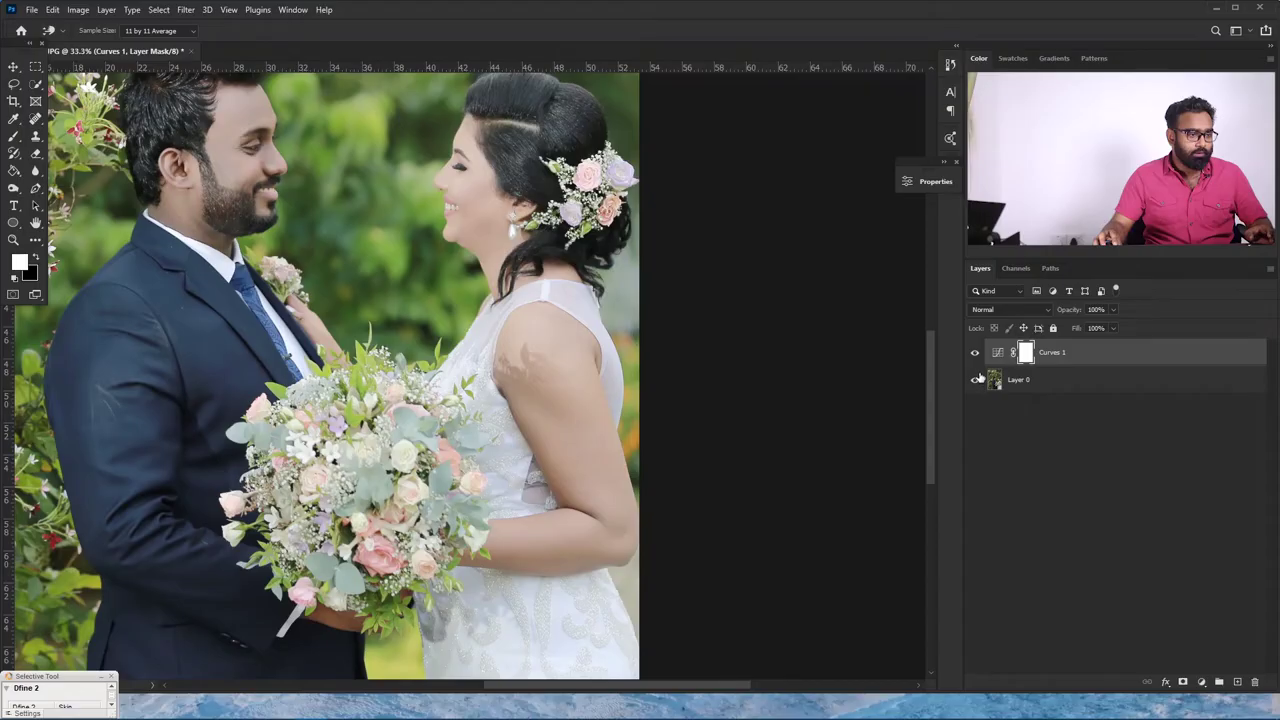
Invert the Curves 1 mask to black with Ctrl+I, then switch to the Brush tool.
{"action": "left_click", "coordinate": [1030, 354], "text": "shift"}
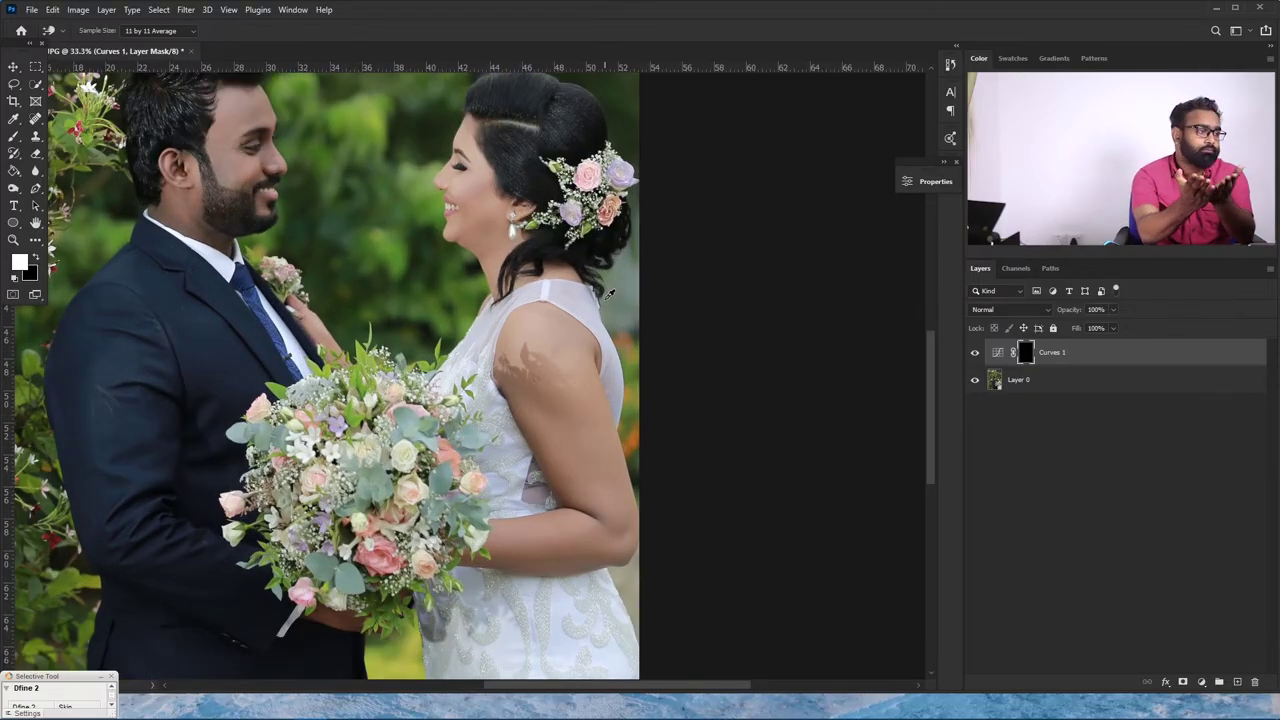
{"action": "left_click_drag", "start_coordinate": [165, 190], "coordinate": [245, 212]}
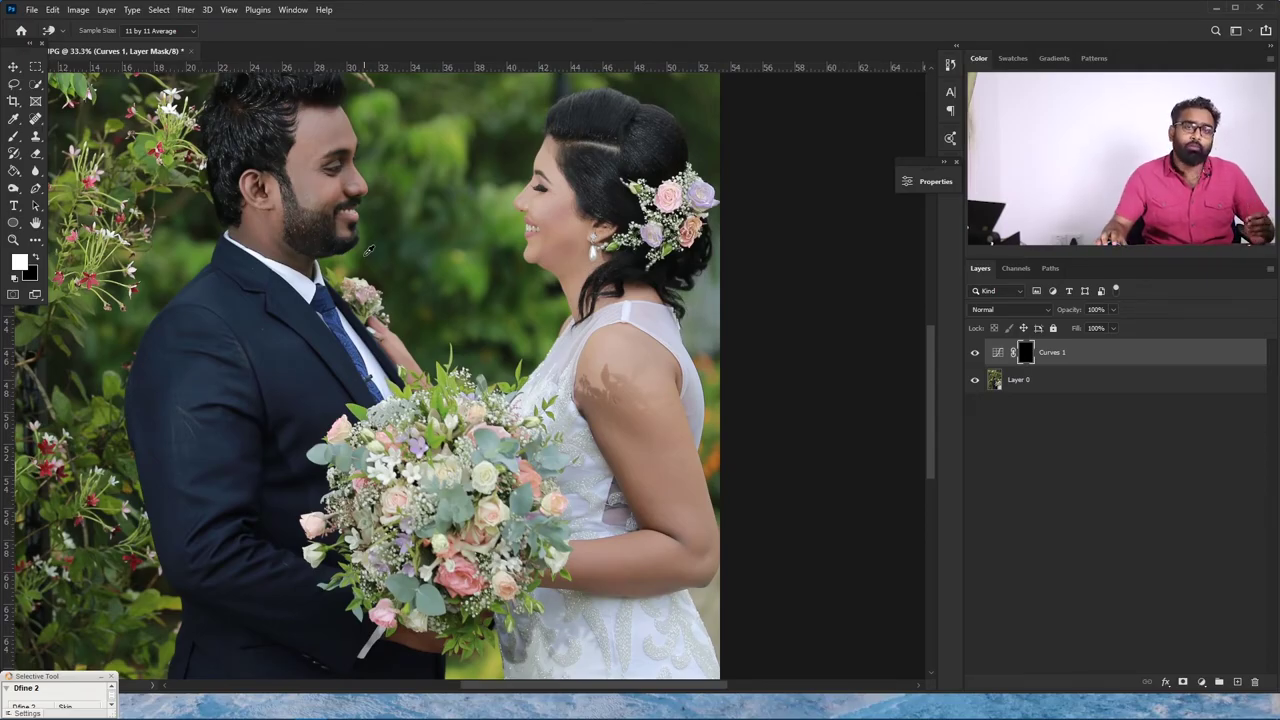
{"action": "left_click", "coordinate": [15, 136]}
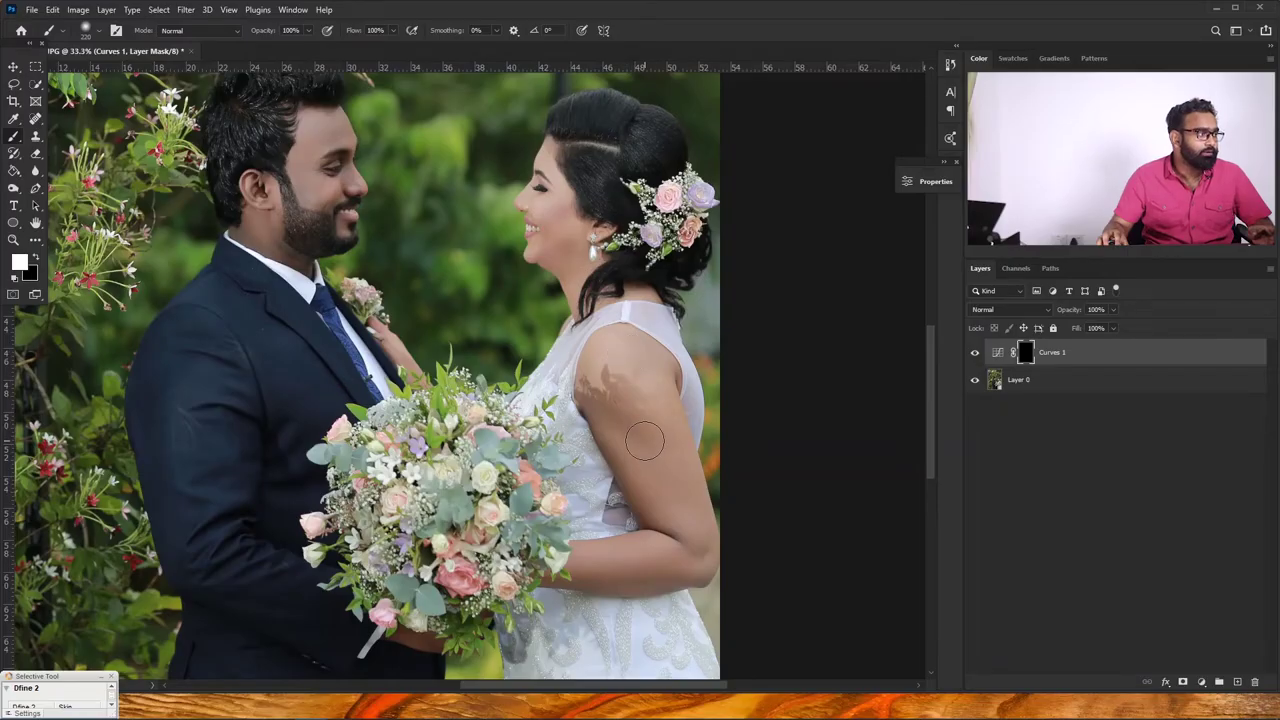
Set brush opacity to 100% and paint white on the mask over the upper-arm shadow and forearm.
{"action": "left_click", "coordinate": [309, 31]}
{"action": "left_click_drag", "start_coordinate": [285, 48], "coordinate": [308, 47]}
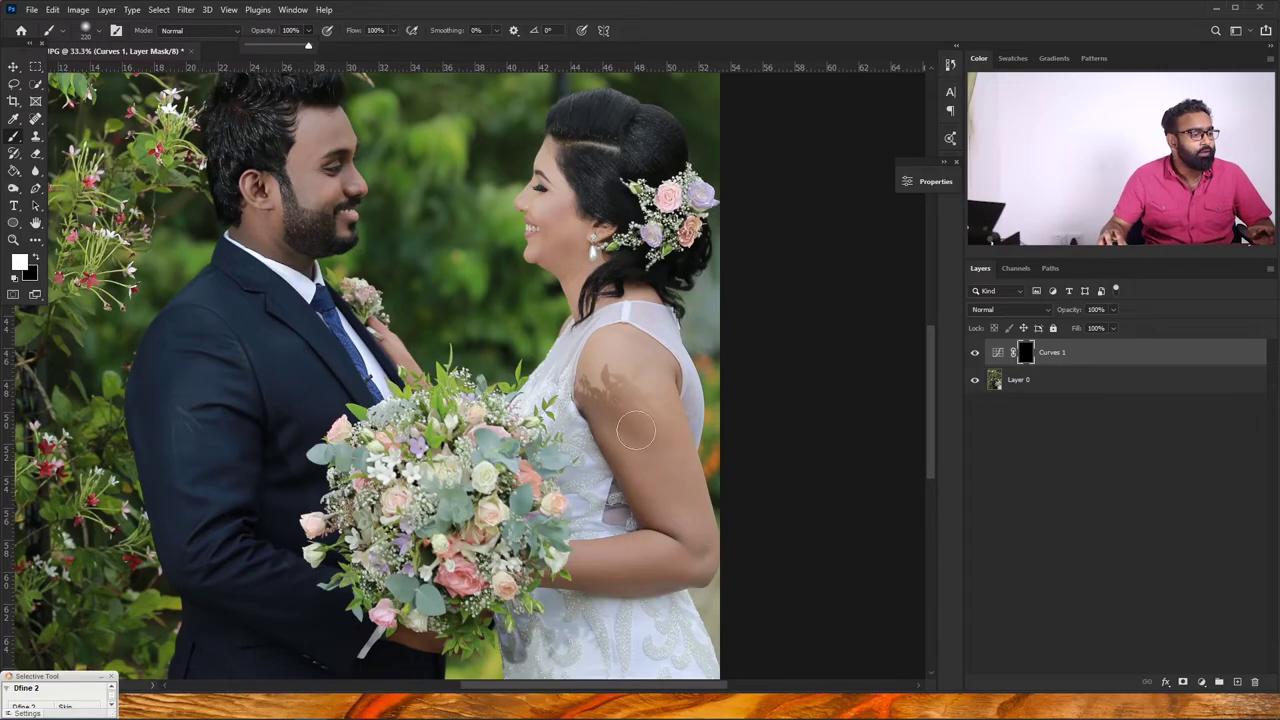
{"action": "mouse_move", "coordinate": [622, 422]}
{"action": "left_mouse_down"}
{"action": "mouse_move", "coordinate": [600, 378]}
{"action": "mouse_move", "coordinate": [623, 398]}
{"action": "left_mouse_up"}
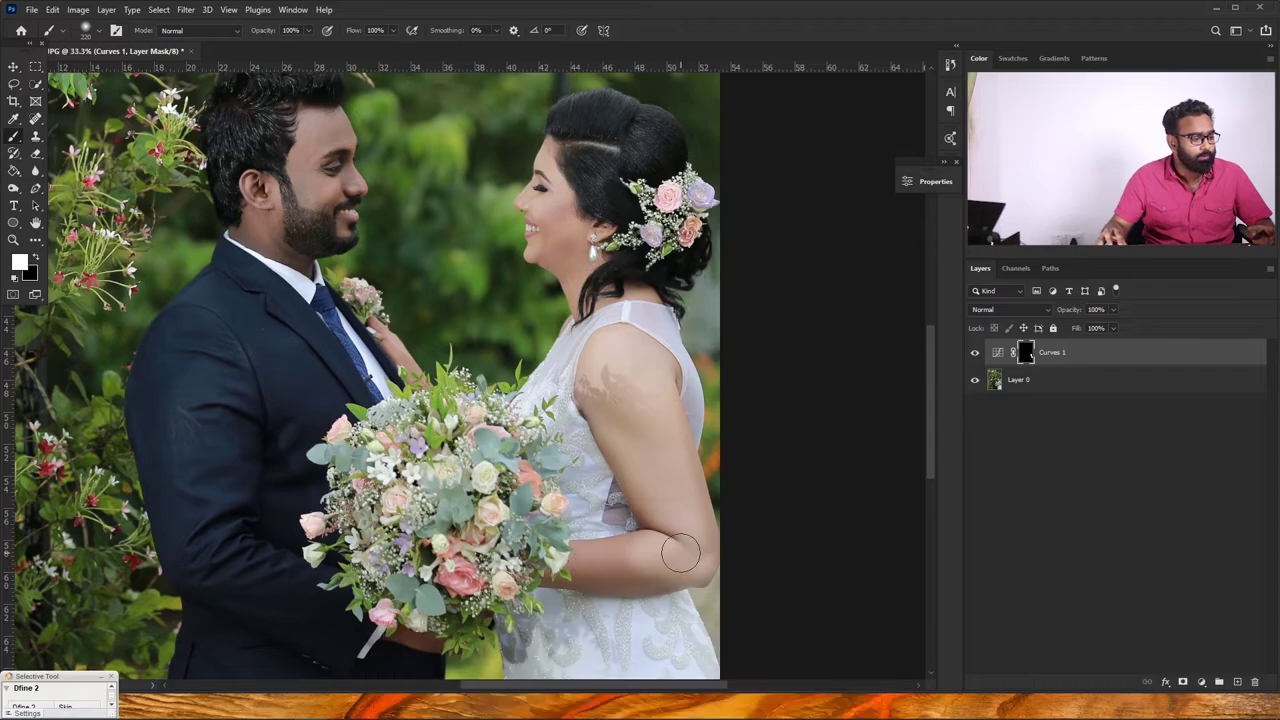
{"action": "mouse_move", "coordinate": [638, 553]}
{"action": "left_mouse_down"}
{"action": "mouse_move", "coordinate": [646, 563]}
{"action": "mouse_move", "coordinate": [620, 571]}
{"action": "mouse_move", "coordinate": [686, 571]}
{"action": "mouse_move", "coordinate": [578, 565]}
{"action": "mouse_move", "coordinate": [592, 556]}
{"action": "mouse_move", "coordinate": [548, 570]}
{"action": "mouse_move", "coordinate": [644, 568]}
{"action": "mouse_move", "coordinate": [642, 548]}
{"action": "mouse_move", "coordinate": [694, 526]}
{"action": "mouse_move", "coordinate": [669, 444]}
{"action": "mouse_move", "coordinate": [660, 434]}
{"action": "mouse_move", "coordinate": [680, 537]}
{"action": "mouse_move", "coordinate": [608, 396]}
{"action": "mouse_move", "coordinate": [606, 349]}
{"action": "mouse_move", "coordinate": [634, 346]}
{"action": "mouse_move", "coordinate": [654, 372]}
{"action": "mouse_move", "coordinate": [623, 343]}
{"action": "mouse_move", "coordinate": [657, 380]}
{"action": "mouse_move", "coordinate": [659, 510]}
{"action": "left_mouse_up"}
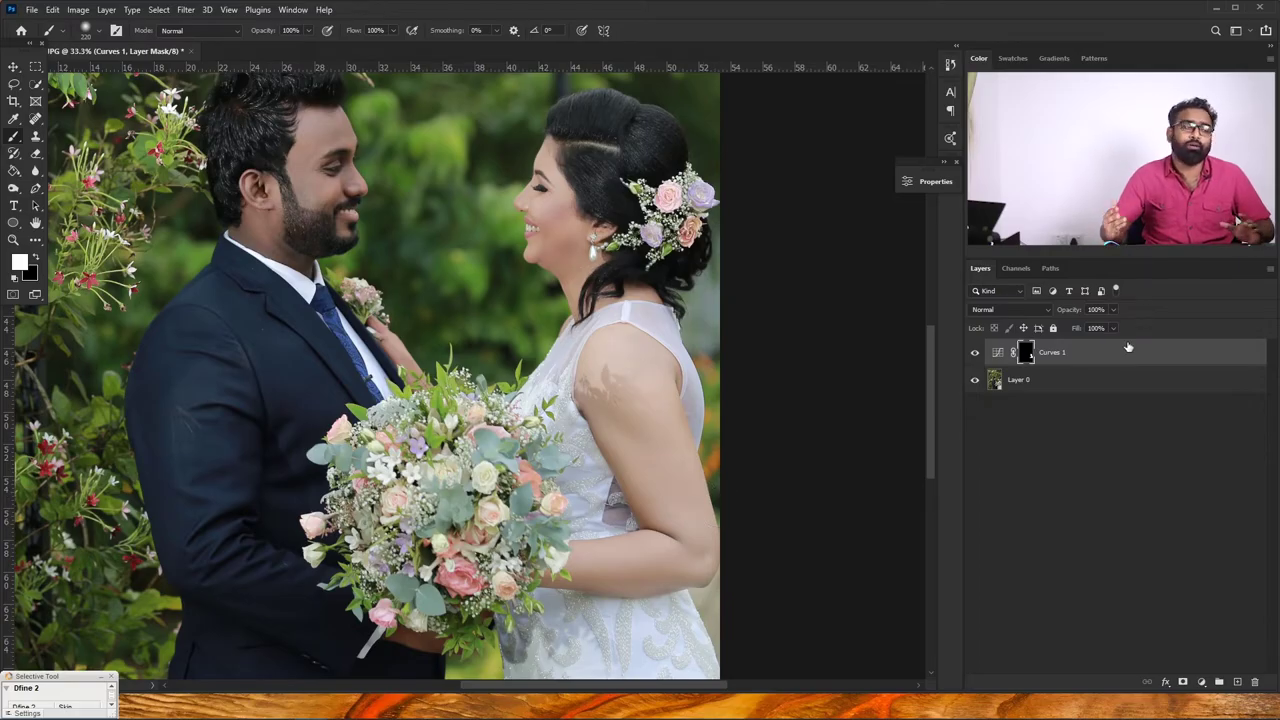
{"action": "left_click", "coordinate": [1114, 309]}
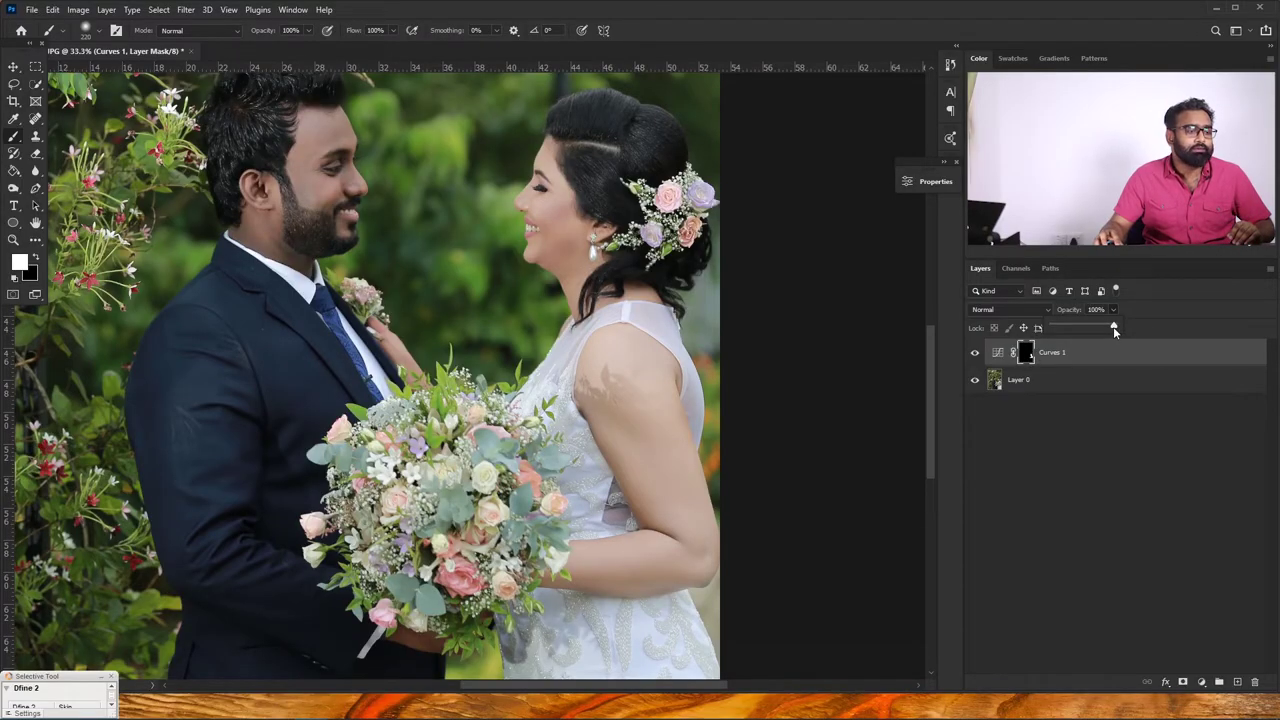
Lower Curves 1 layer opacity to 76% and toggle it off and on to compare.
{"action": "mouse_move", "coordinate": [1115, 330]}
{"action": "left_mouse_down"}
{"action": "mouse_move", "coordinate": [1062, 329]}
{"action": "mouse_move", "coordinate": [1119, 327]}
{"action": "mouse_move", "coordinate": [1070, 329]}
{"action": "mouse_move", "coordinate": [1090, 329]}
{"action": "left_mouse_up"}
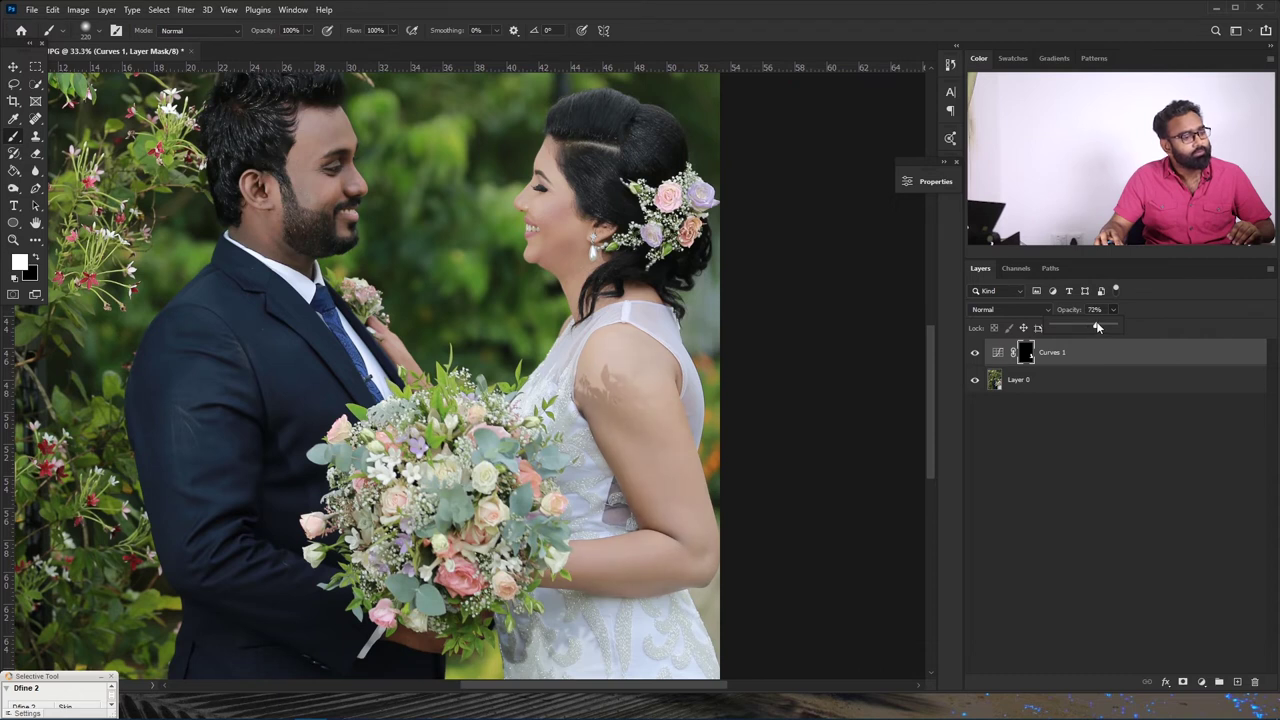
{"action": "left_click", "coordinate": [975, 355]}
{"action": "left_click", "coordinate": [976, 355]}
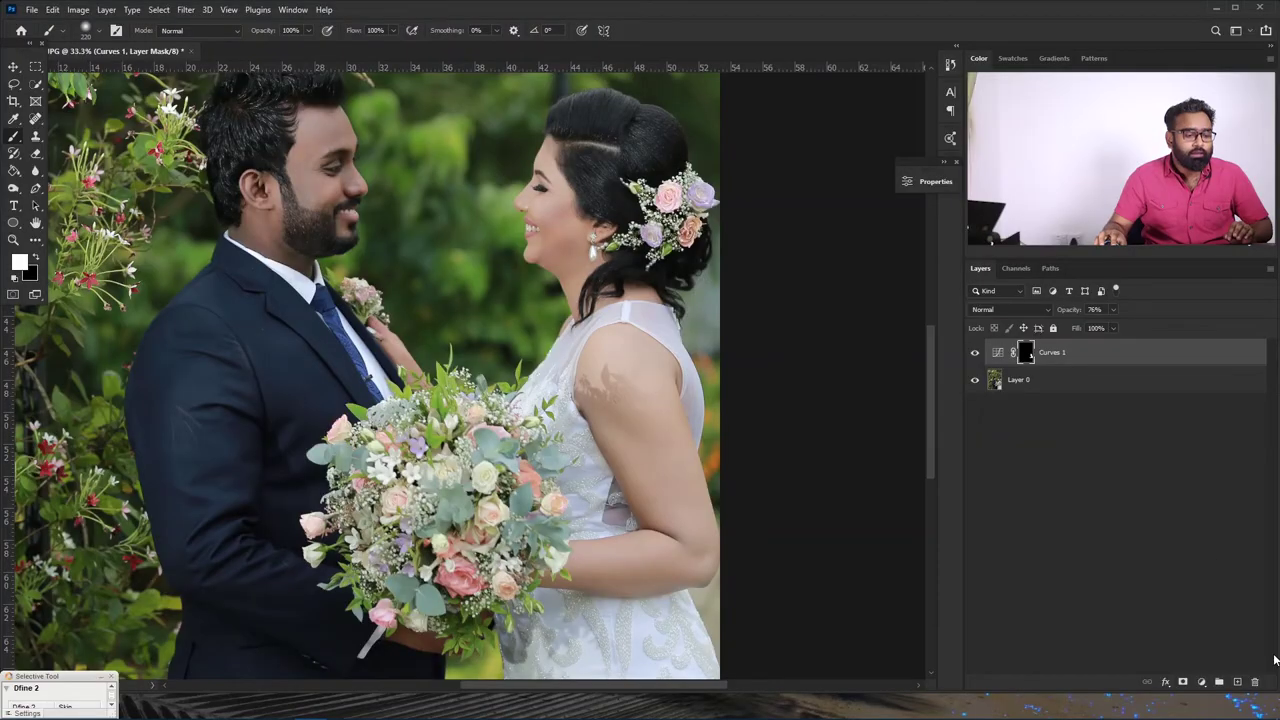
Add a Color Balance 1 adjustment layer and select it together with Curves 1.
{"action": "left_click", "coordinate": [1204, 683]}
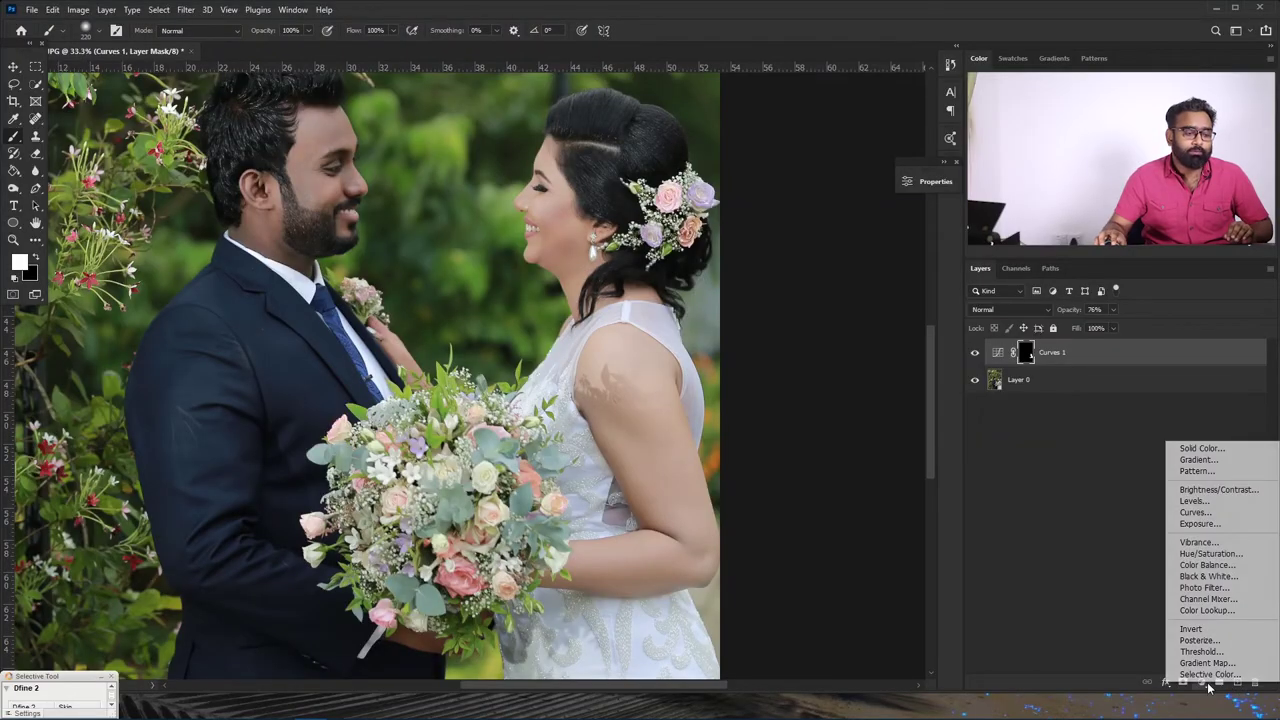
{"action": "left_click", "coordinate": [1211, 566]}
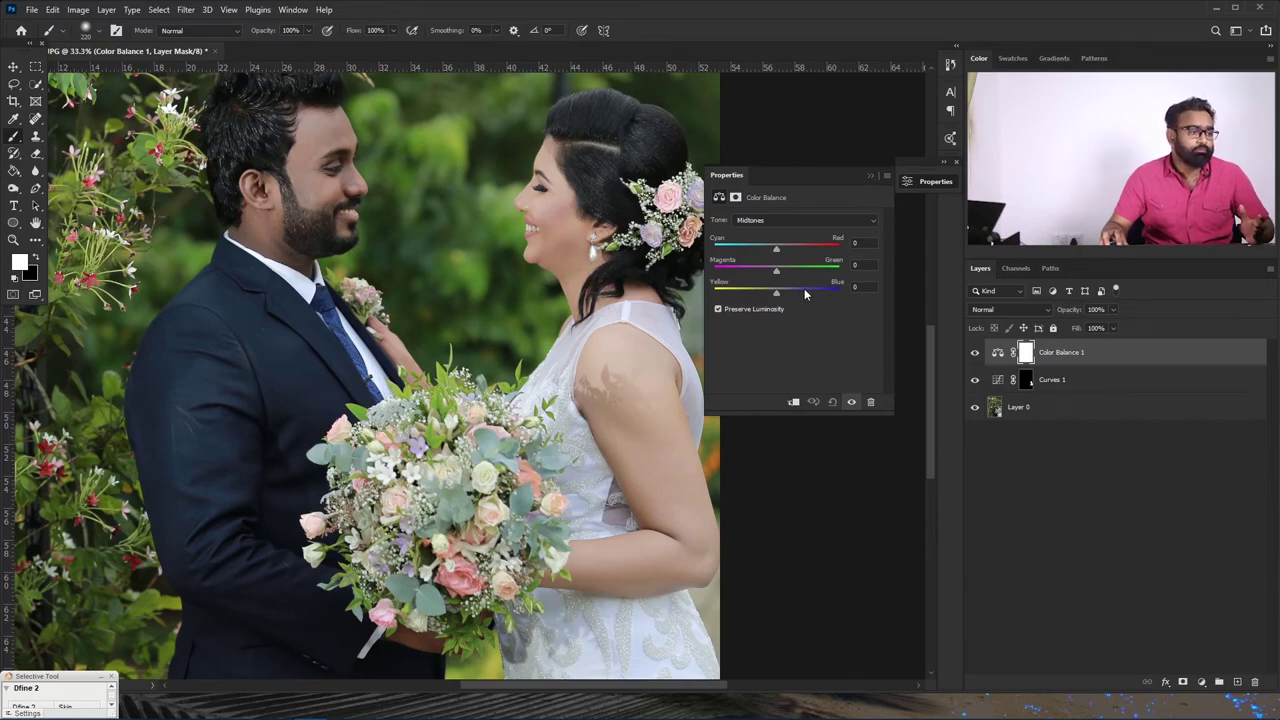
{"action": "mouse_move", "coordinate": [775, 249]}
{"action": "left_mouse_down"}
{"action": "mouse_move", "coordinate": [753, 251]}
{"action": "mouse_move", "coordinate": [781, 250]}
{"action": "left_mouse_up"}
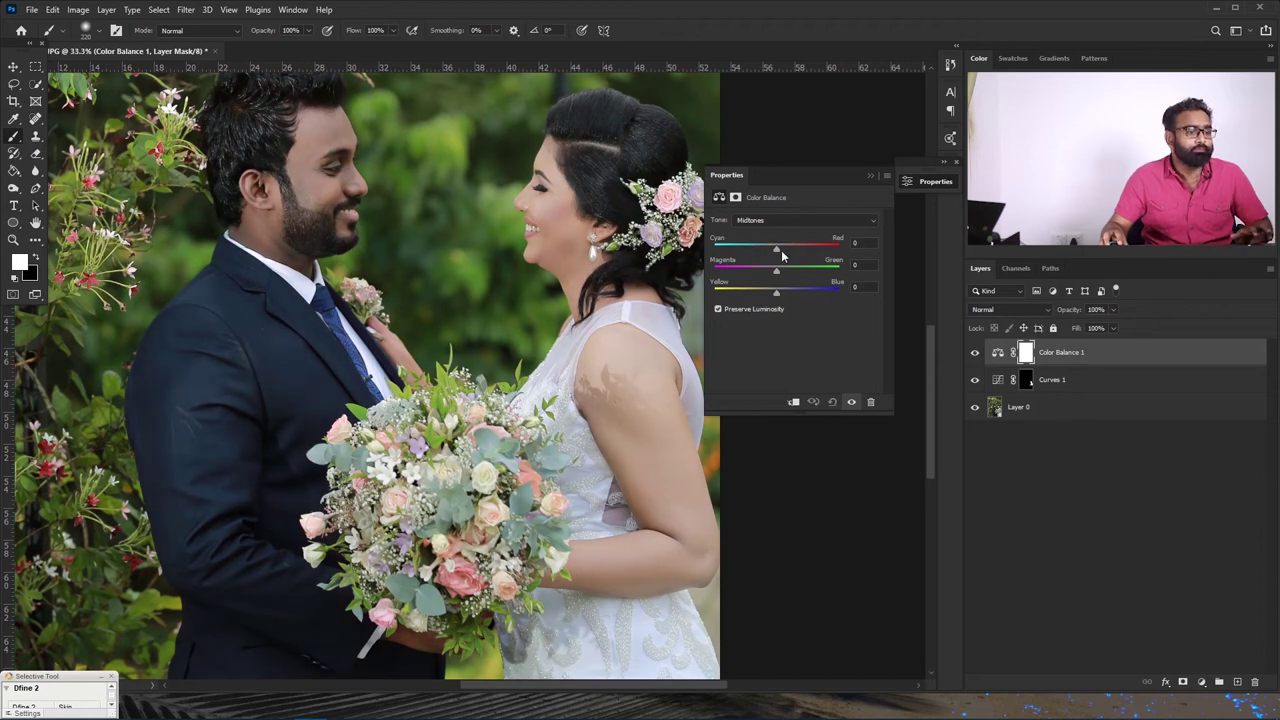
{"action": "left_click", "coordinate": [1026, 381]}
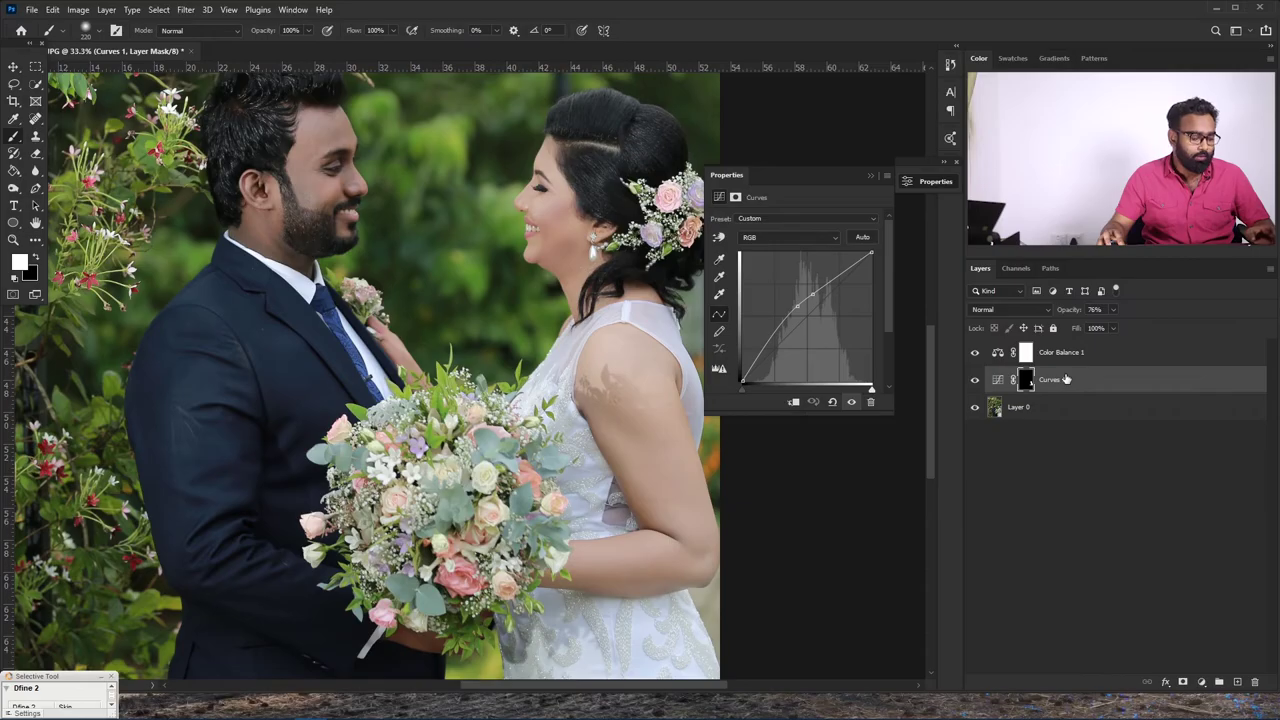
{"action": "left_click", "coordinate": [1065, 352], "text": "shift"}
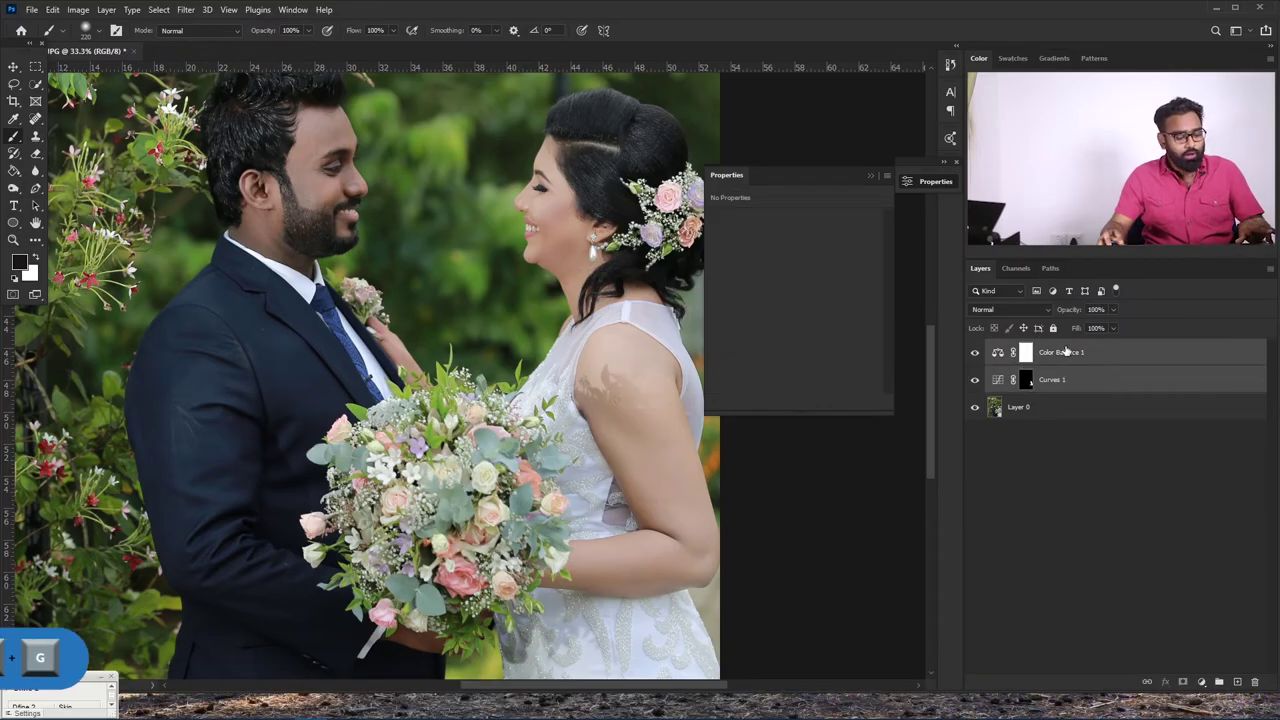
Group Curves 1 and Color Balance 1 into Group 1 and move the black Curves mask onto the group.
{"action": "key", "text": "ctrl+g"}
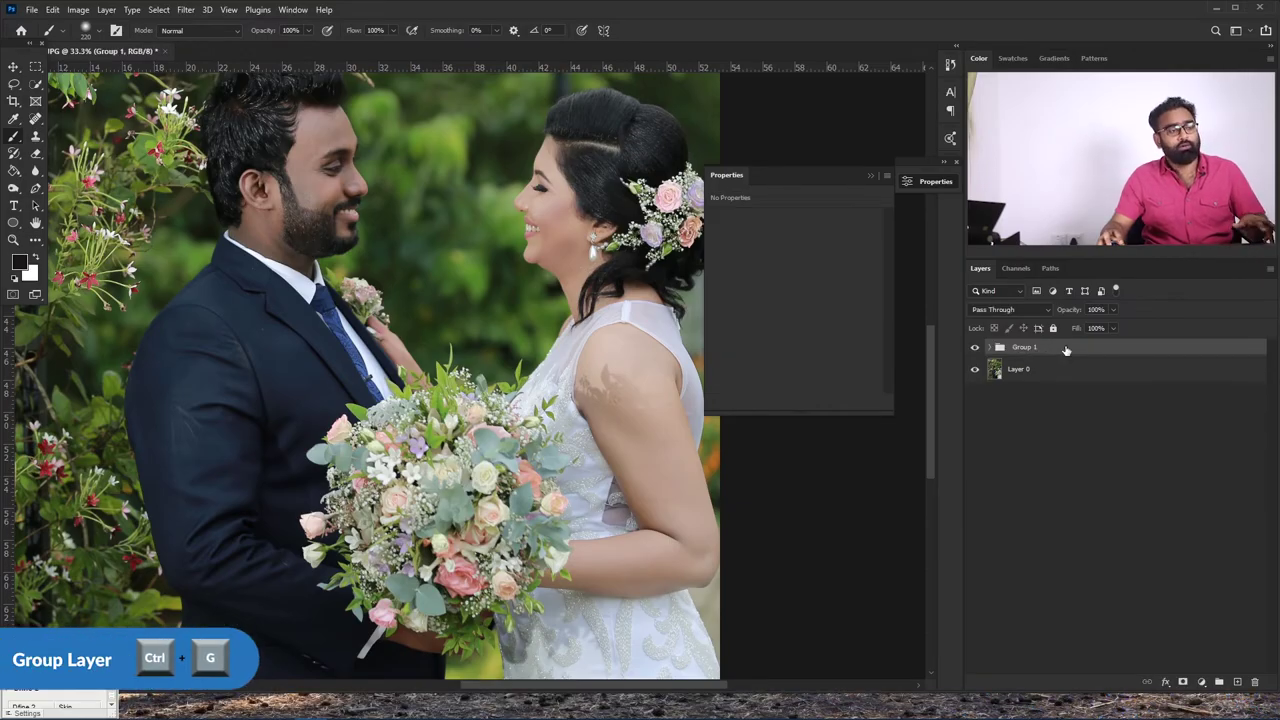
{"action": "left_click", "coordinate": [989, 347]}
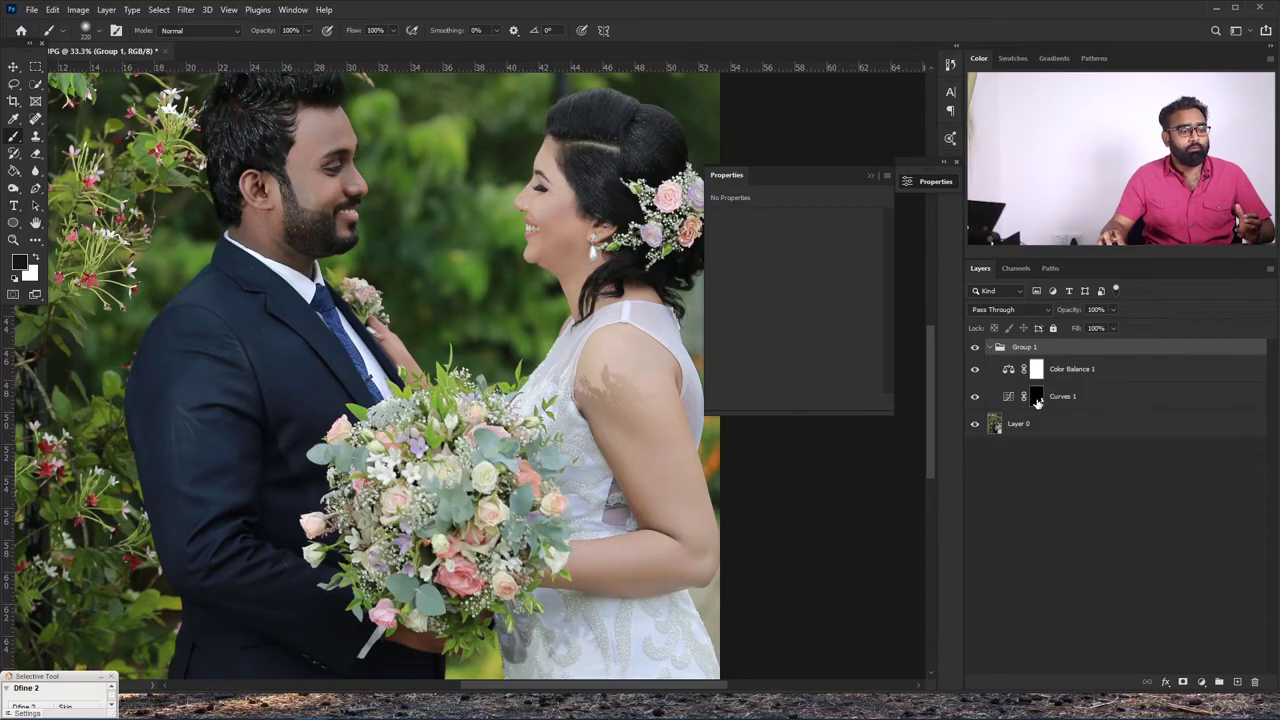
{"action": "left_click_drag", "start_coordinate": [1037, 400], "coordinate": [1023, 350]}
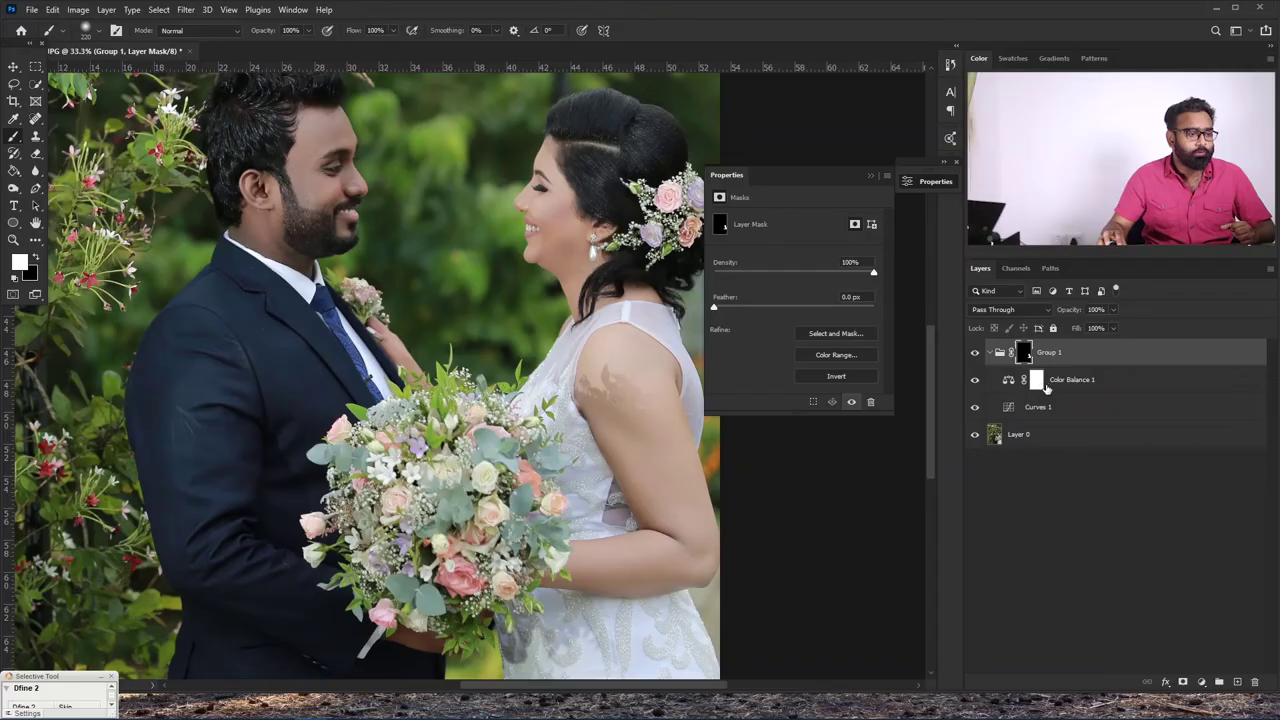
Shift the Color Balance 1 midtones toward magenta, red and blue.
{"action": "left_click", "coordinate": [1038, 381]}
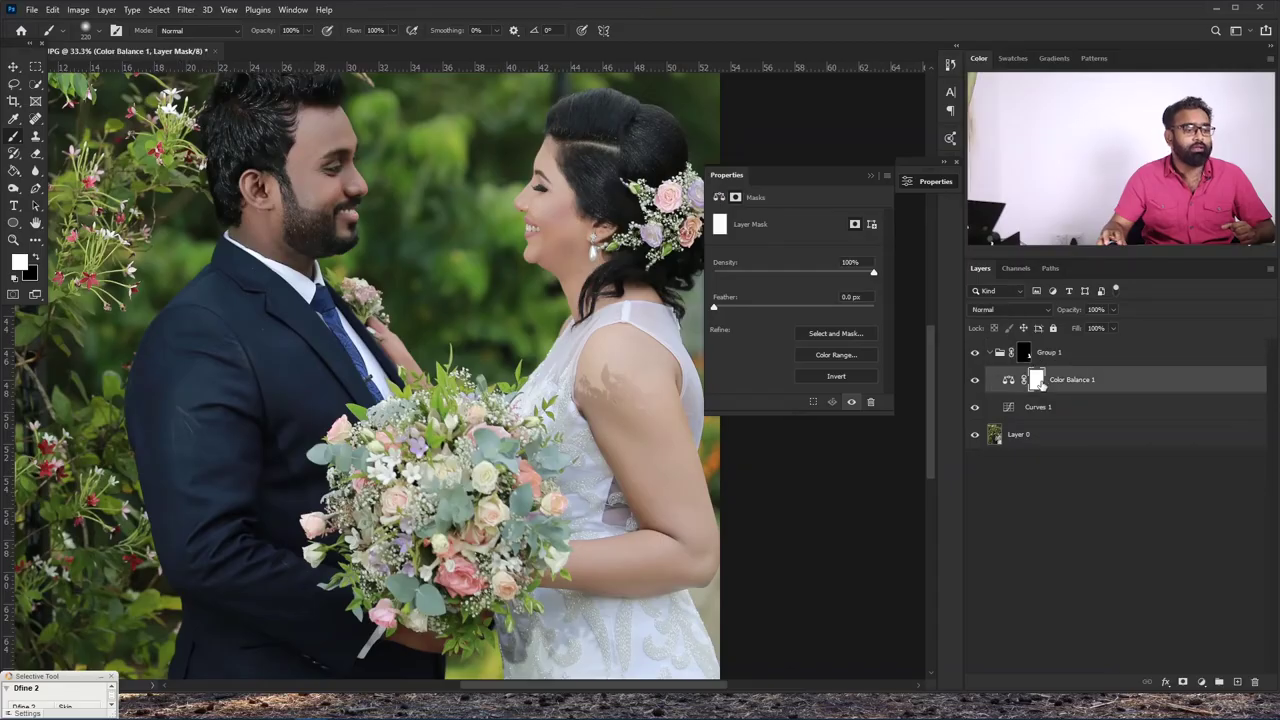
{"action": "left_click", "coordinate": [1009, 380]}
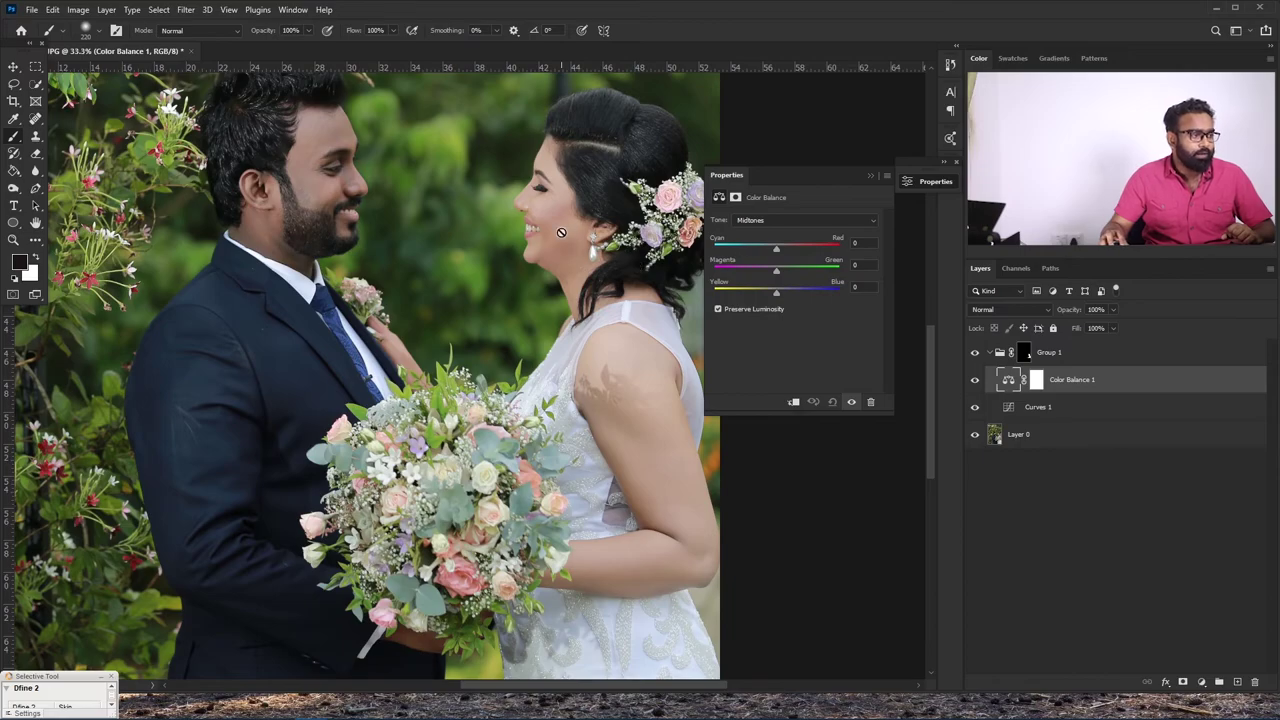
{"action": "left_click_drag", "start_coordinate": [780, 273], "coordinate": [767, 278]}
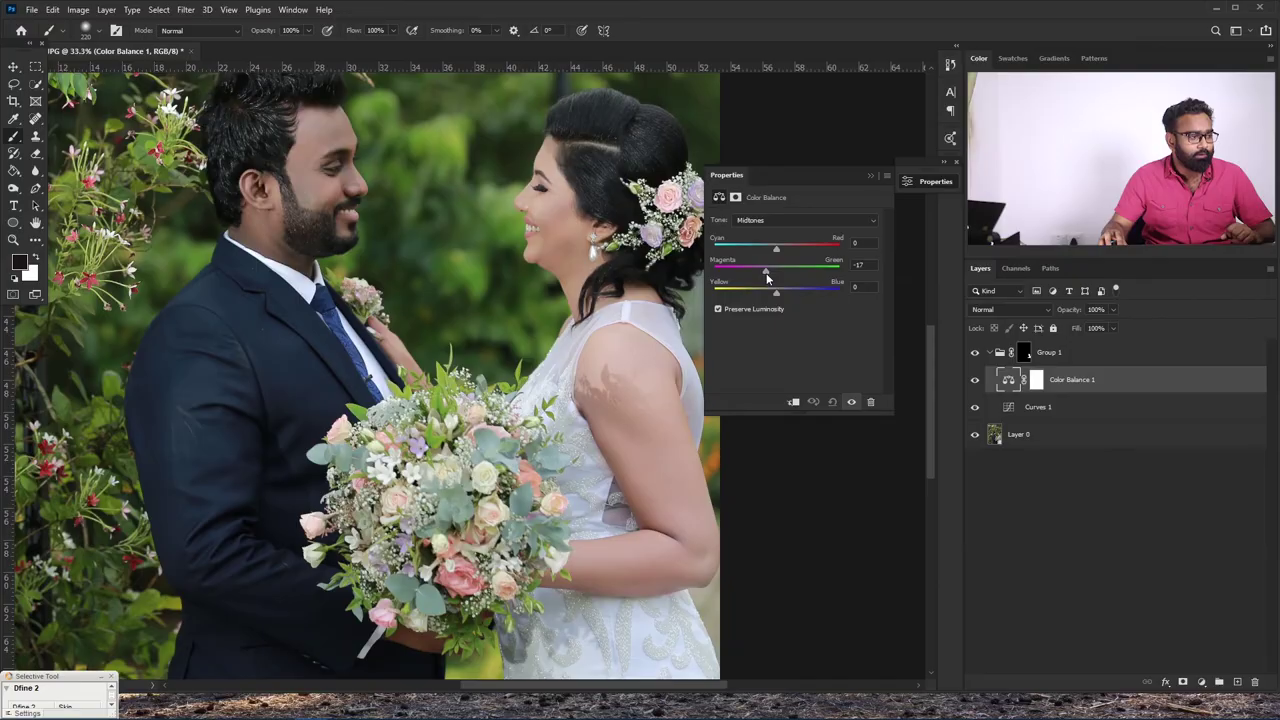
{"action": "left_click_drag", "start_coordinate": [780, 246], "coordinate": [777, 249]}
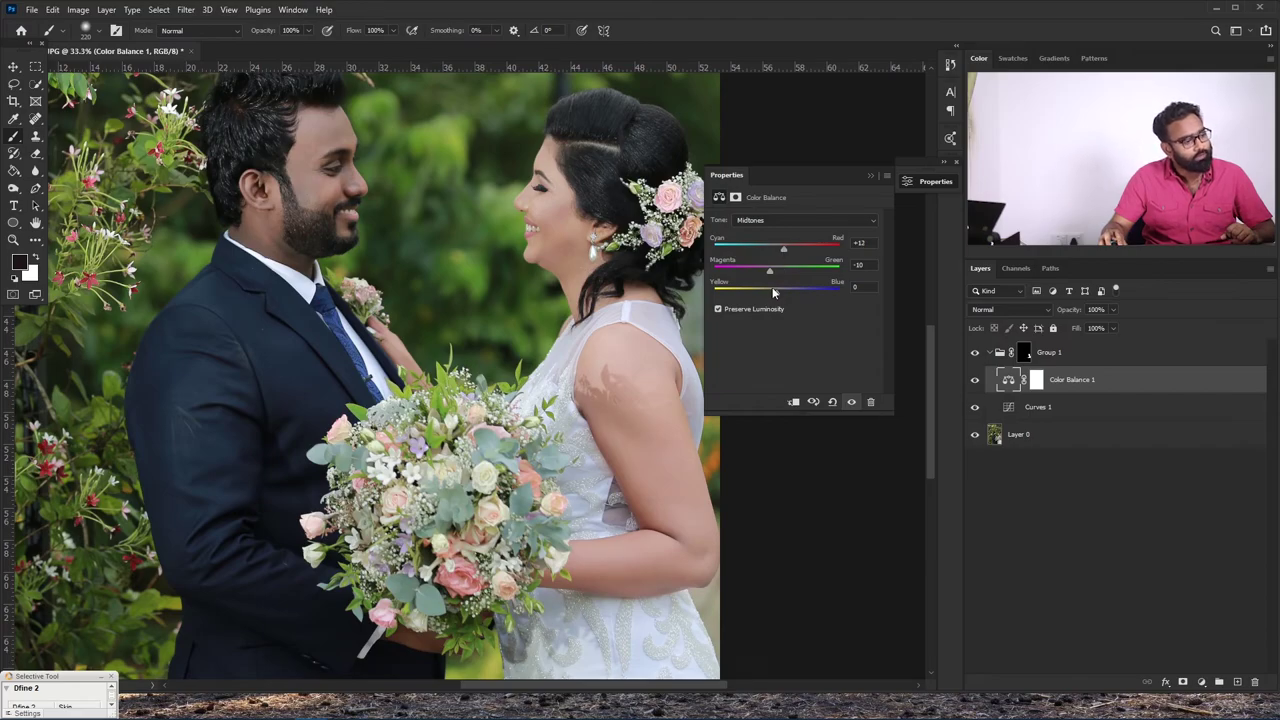
{"action": "left_click_drag", "start_coordinate": [783, 294], "coordinate": [776, 296]}
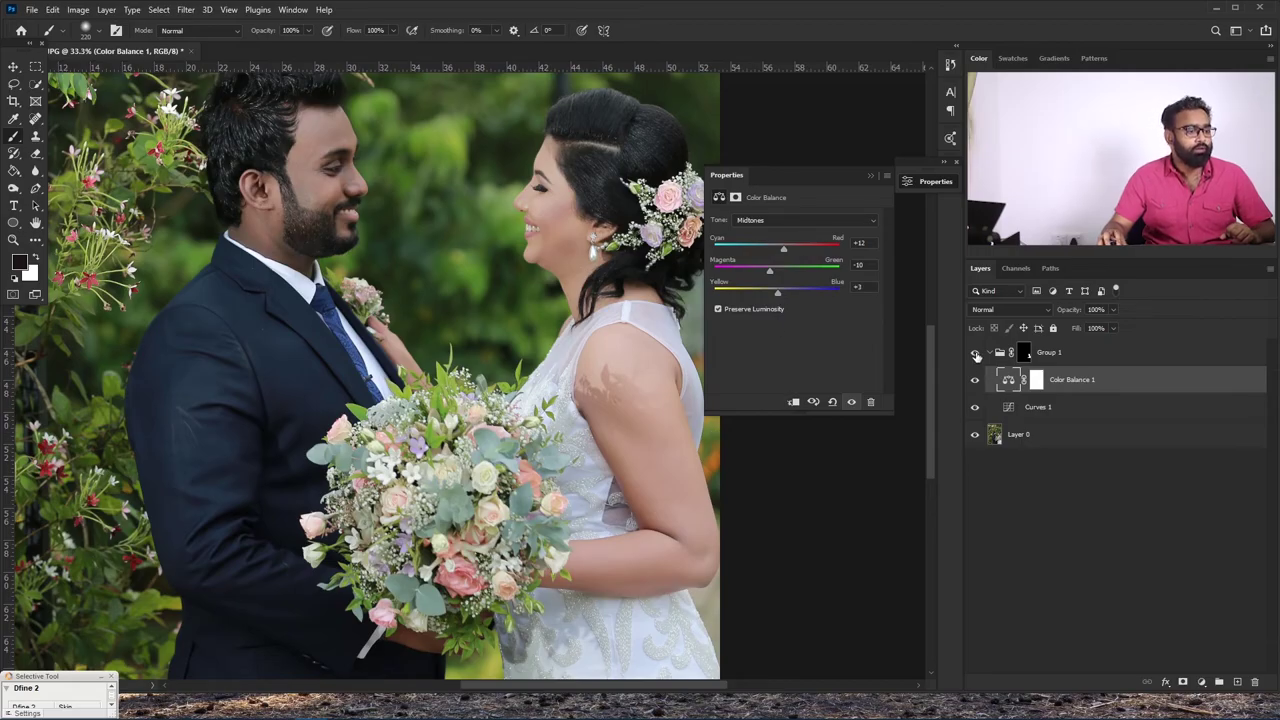
Toggle Group 1 to compare, ease magenta back to -7, and reselect Color Balance 1.
{"action": "left_click", "coordinate": [976, 354]}
{"action": "left_click", "coordinate": [976, 354]}
{"action": "left_click", "coordinate": [976, 354]}
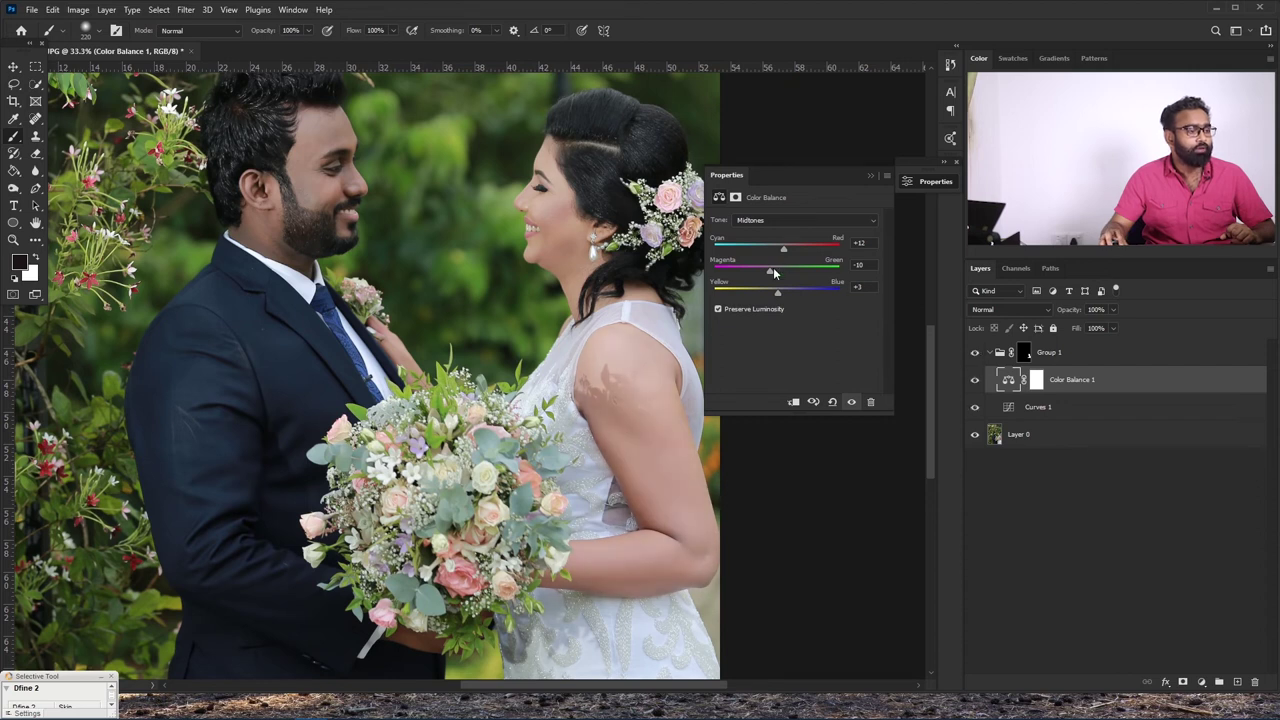
{"action": "left_click_drag", "start_coordinate": [773, 269], "coordinate": [775, 273]}
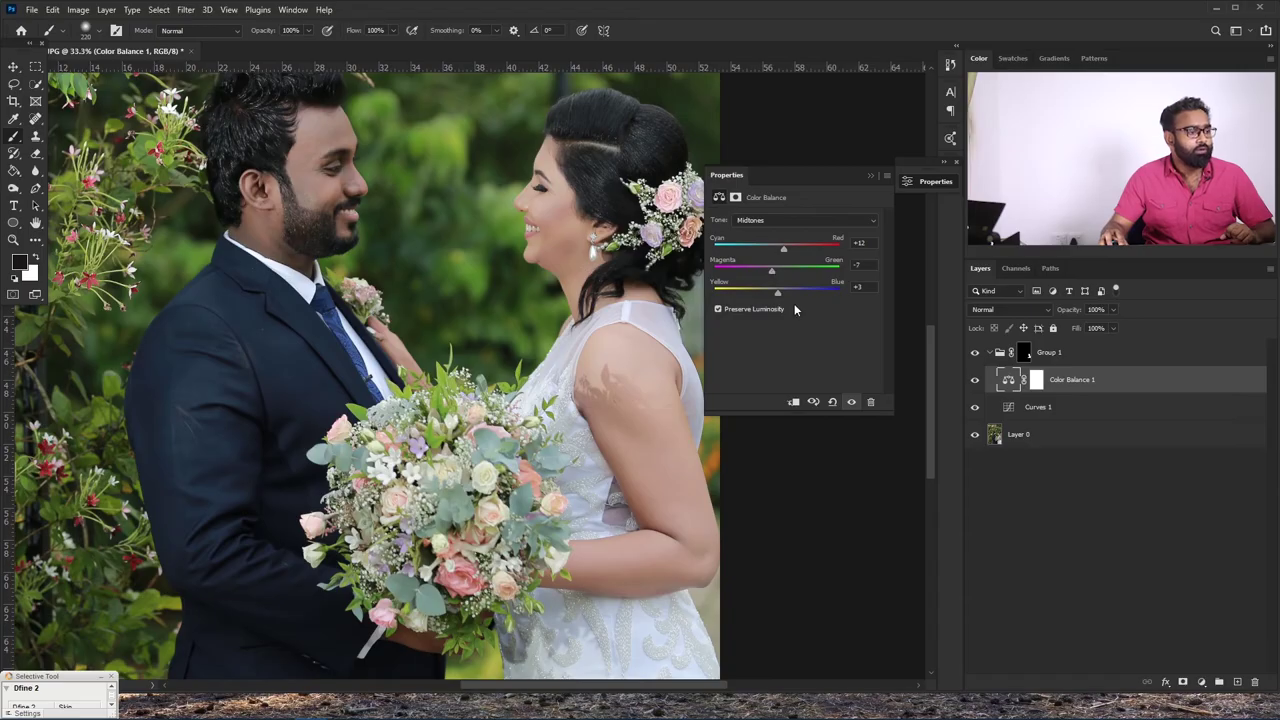
{"action": "left_click", "coordinate": [1076, 362]}
{"action": "left_click", "coordinate": [1070, 383]}
Add a Hue/Saturation layer in Group 1, raise saturation to +14, and close its settings.
{"action": "left_click", "coordinate": [1201, 683]}
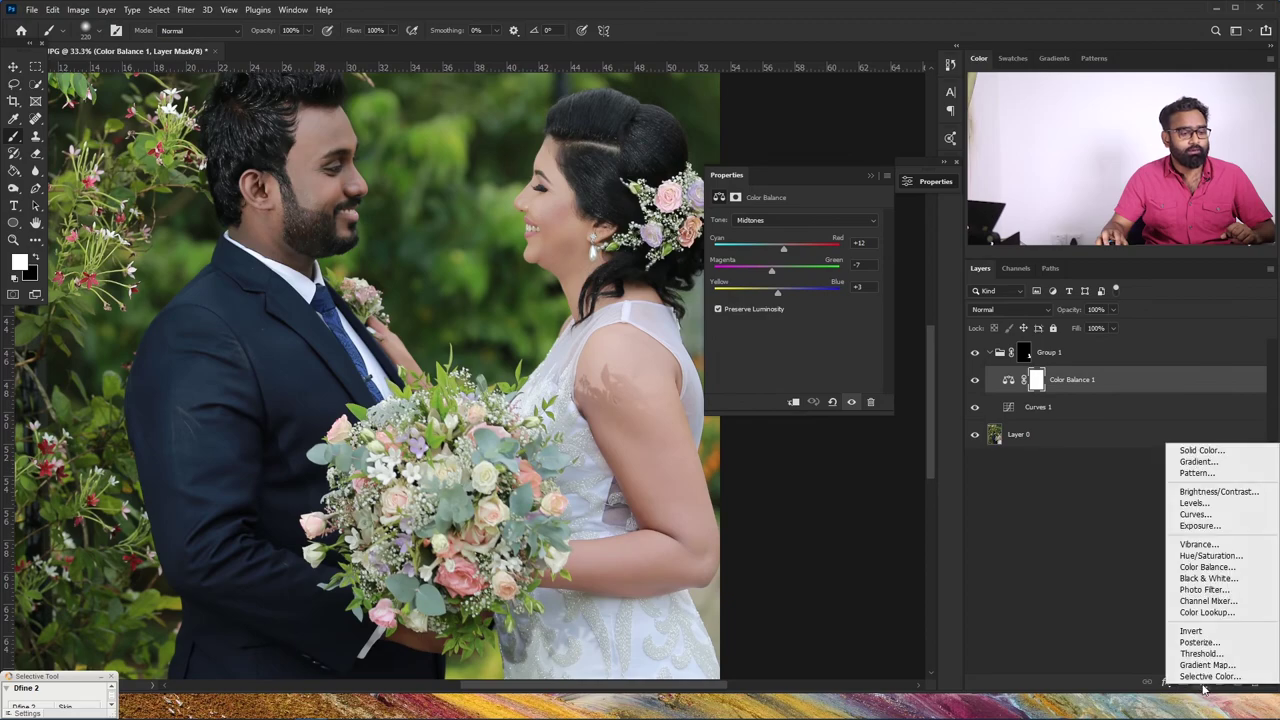
{"action": "left_click", "coordinate": [1218, 558]}
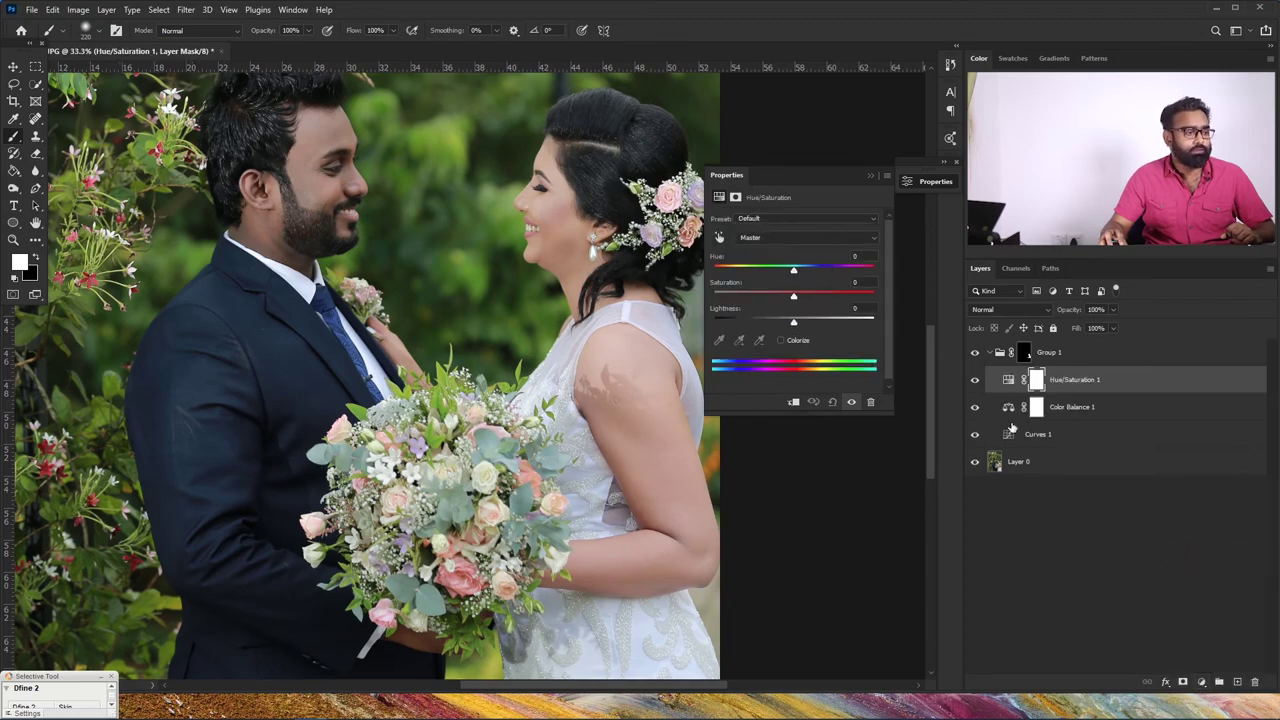
{"action": "left_click_drag", "start_coordinate": [795, 298], "coordinate": [809, 296]}
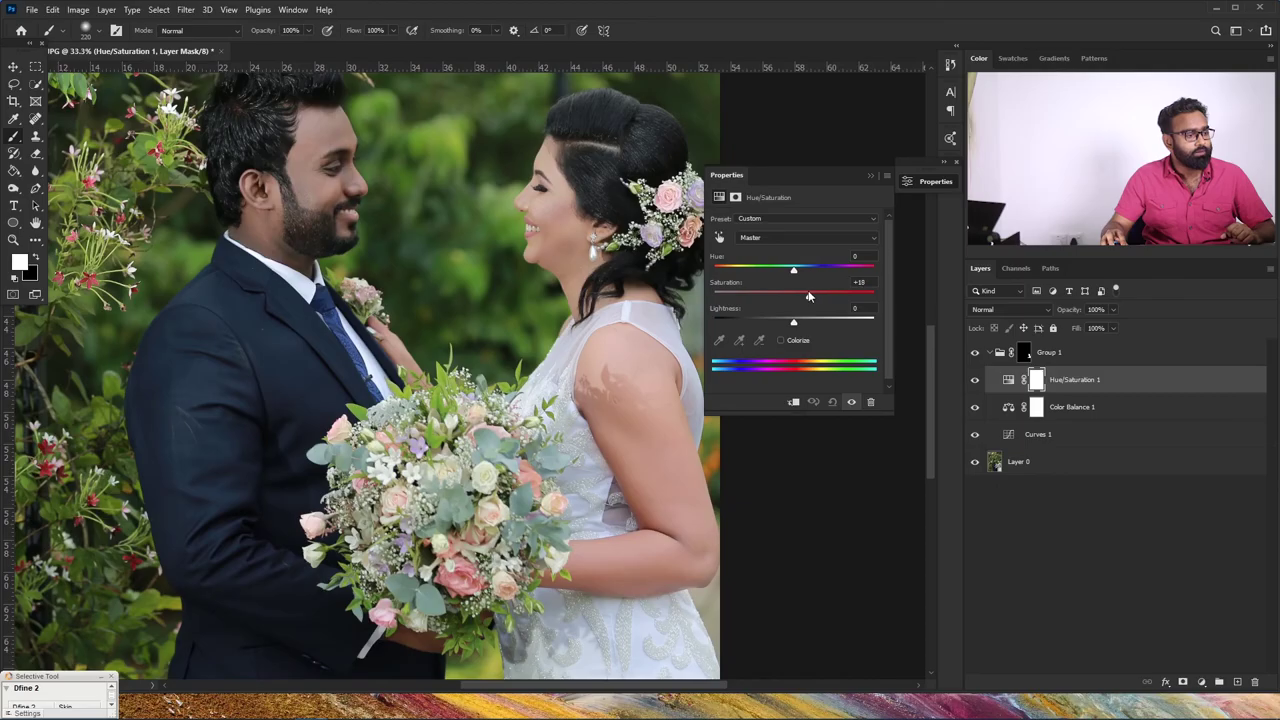
{"action": "left_click", "coordinate": [869, 175]}
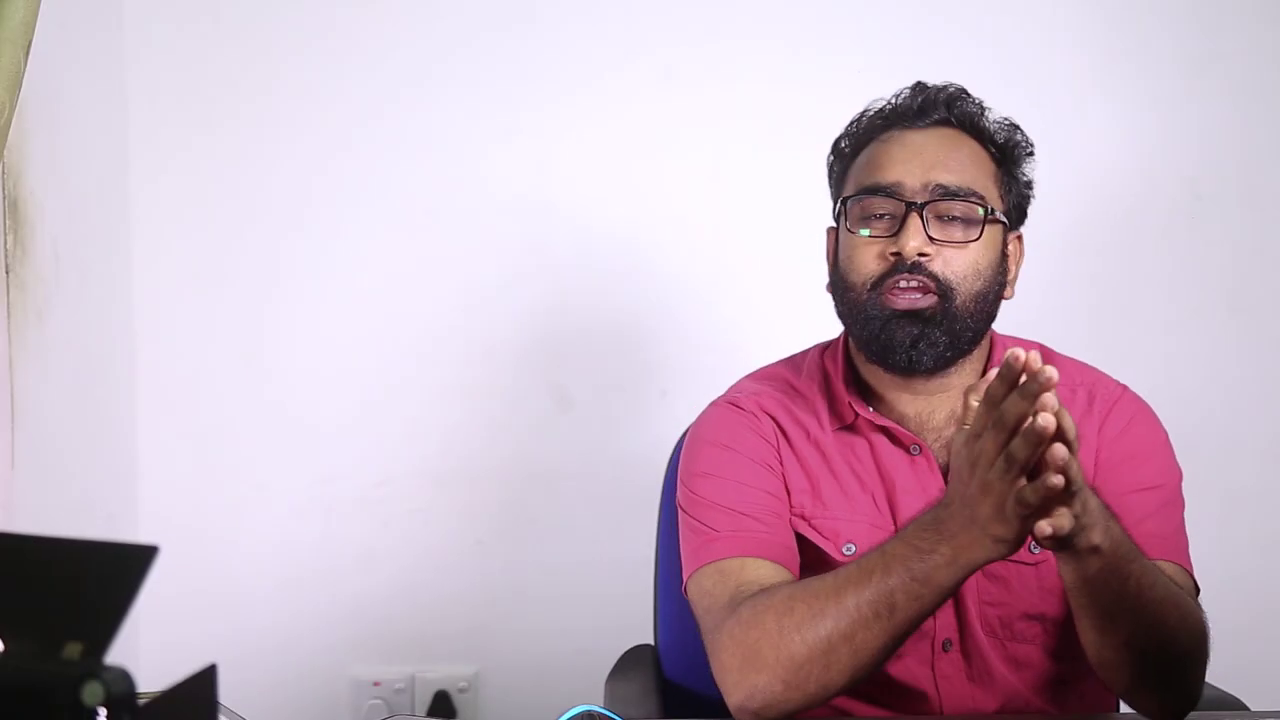